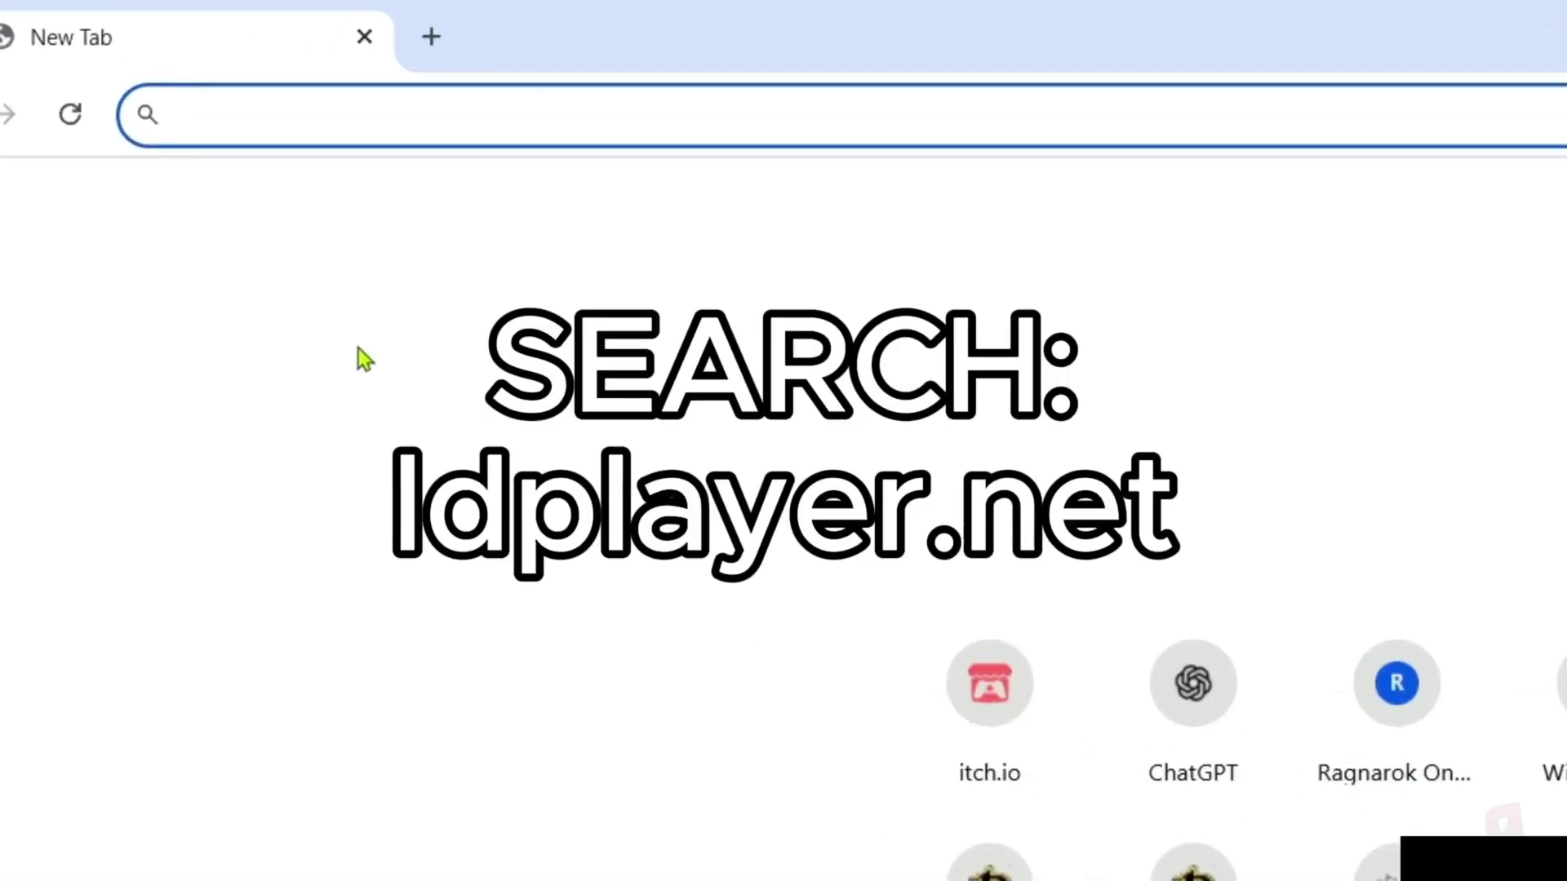
text(l)
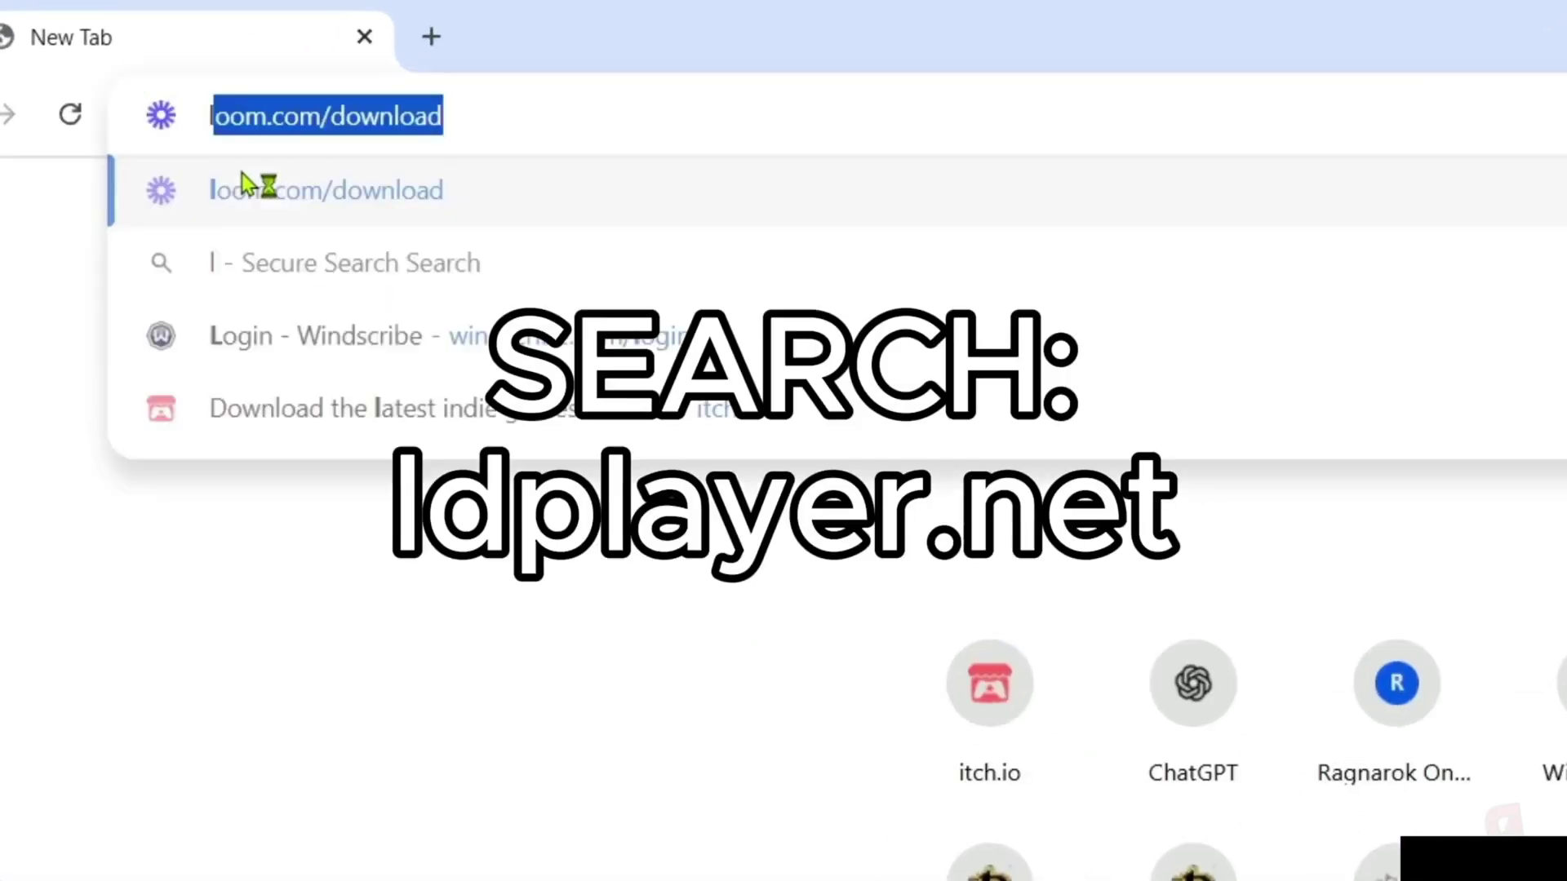
text(dplayer)
Go to ldplayer.net in Chrome's address bar.
key(BackSpace)
key(BackSpace)
key(BackSpace)
text(pla)
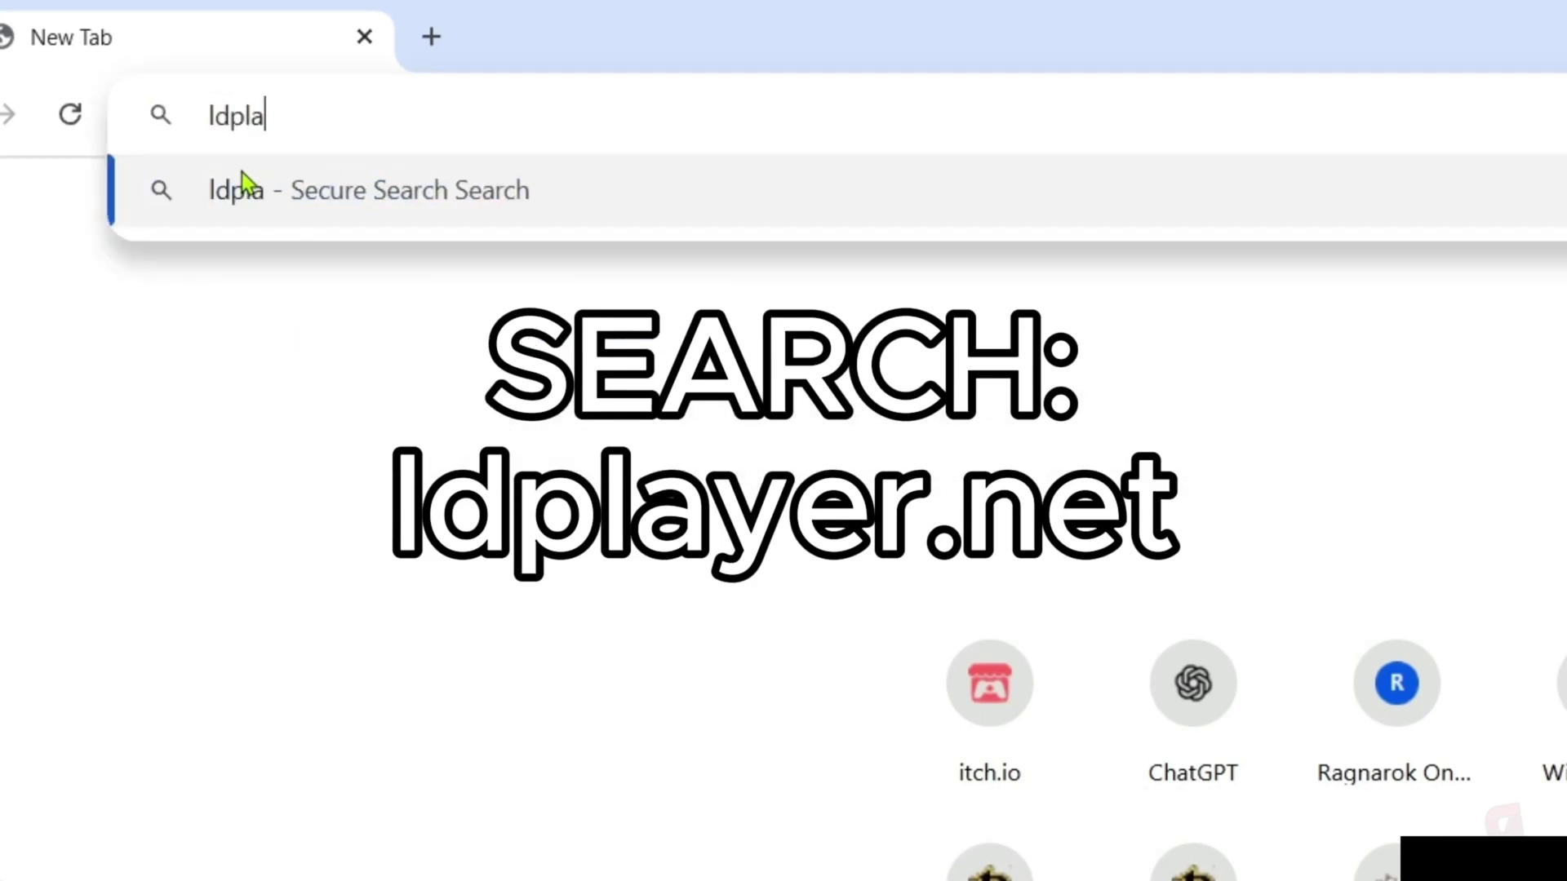
text(yer.net)
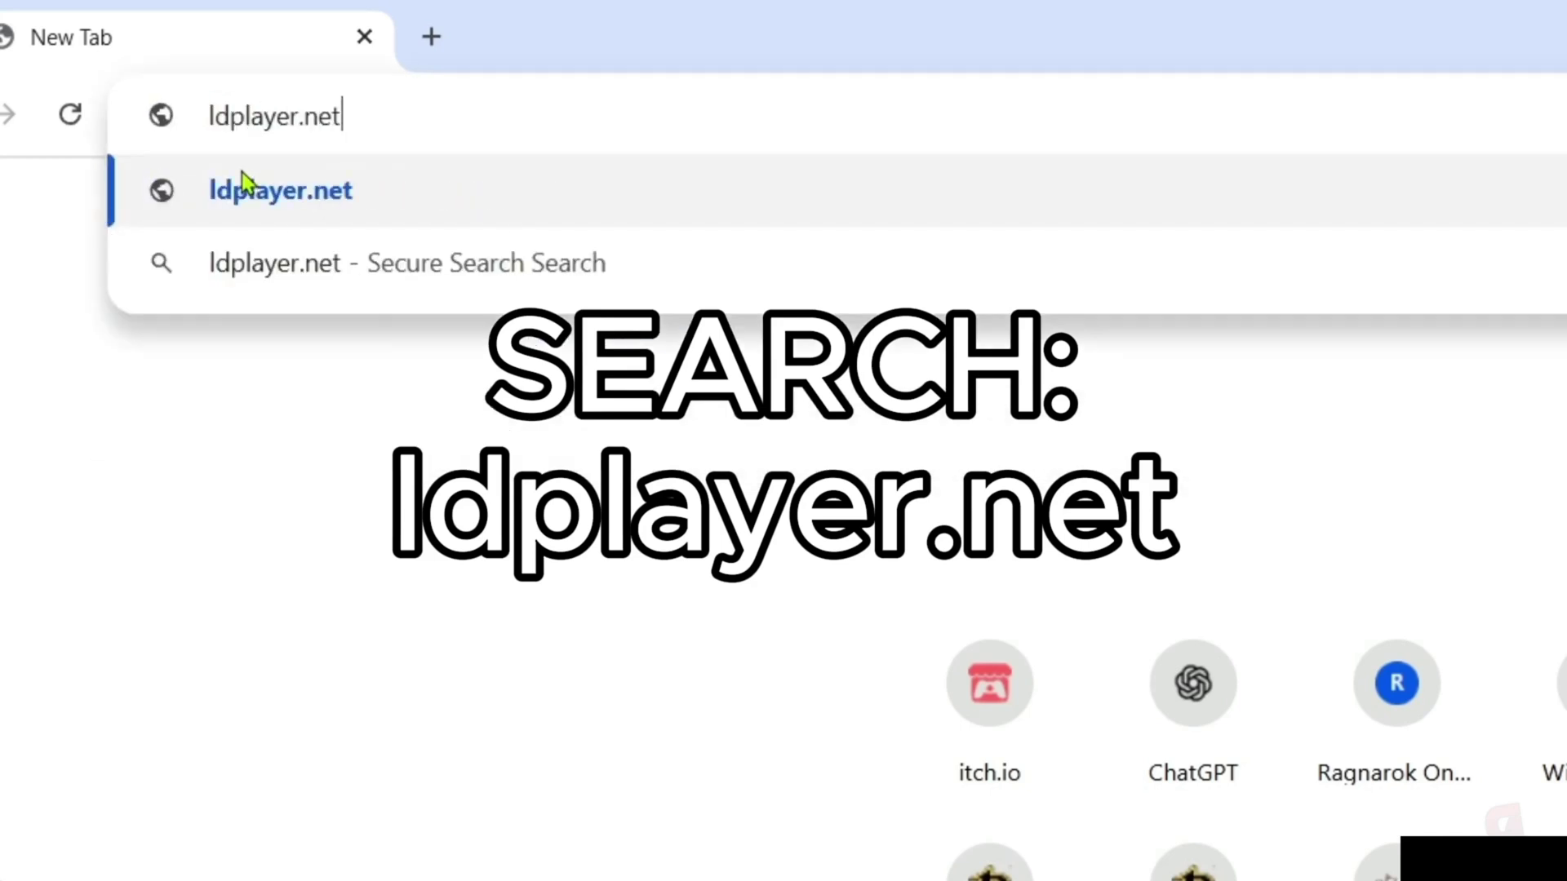
drag(342, 117, 184, 116)
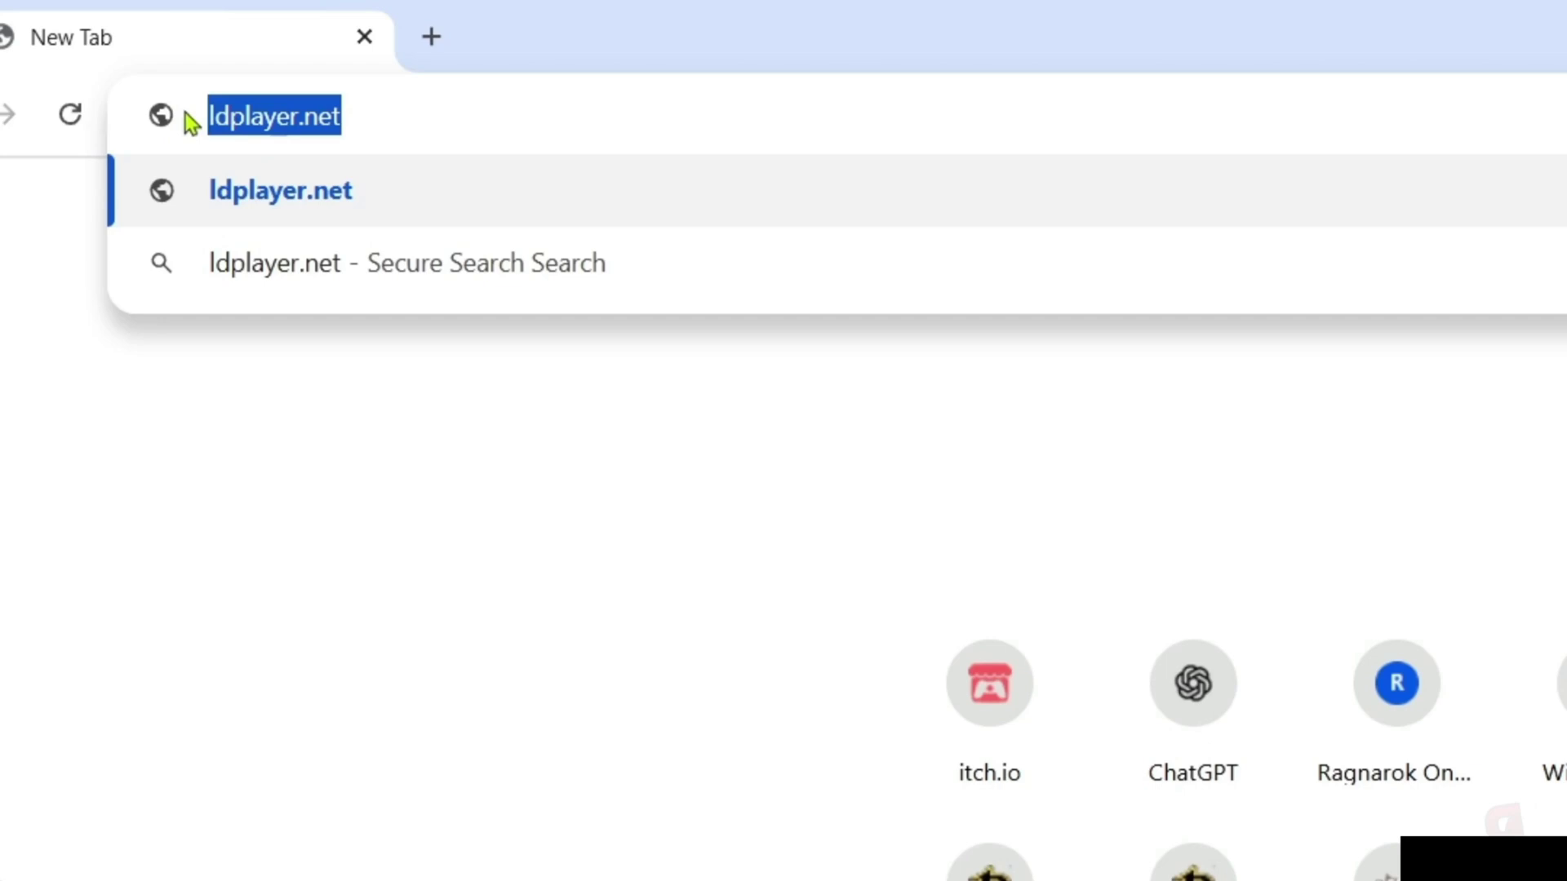
key(Right)
key(Return)
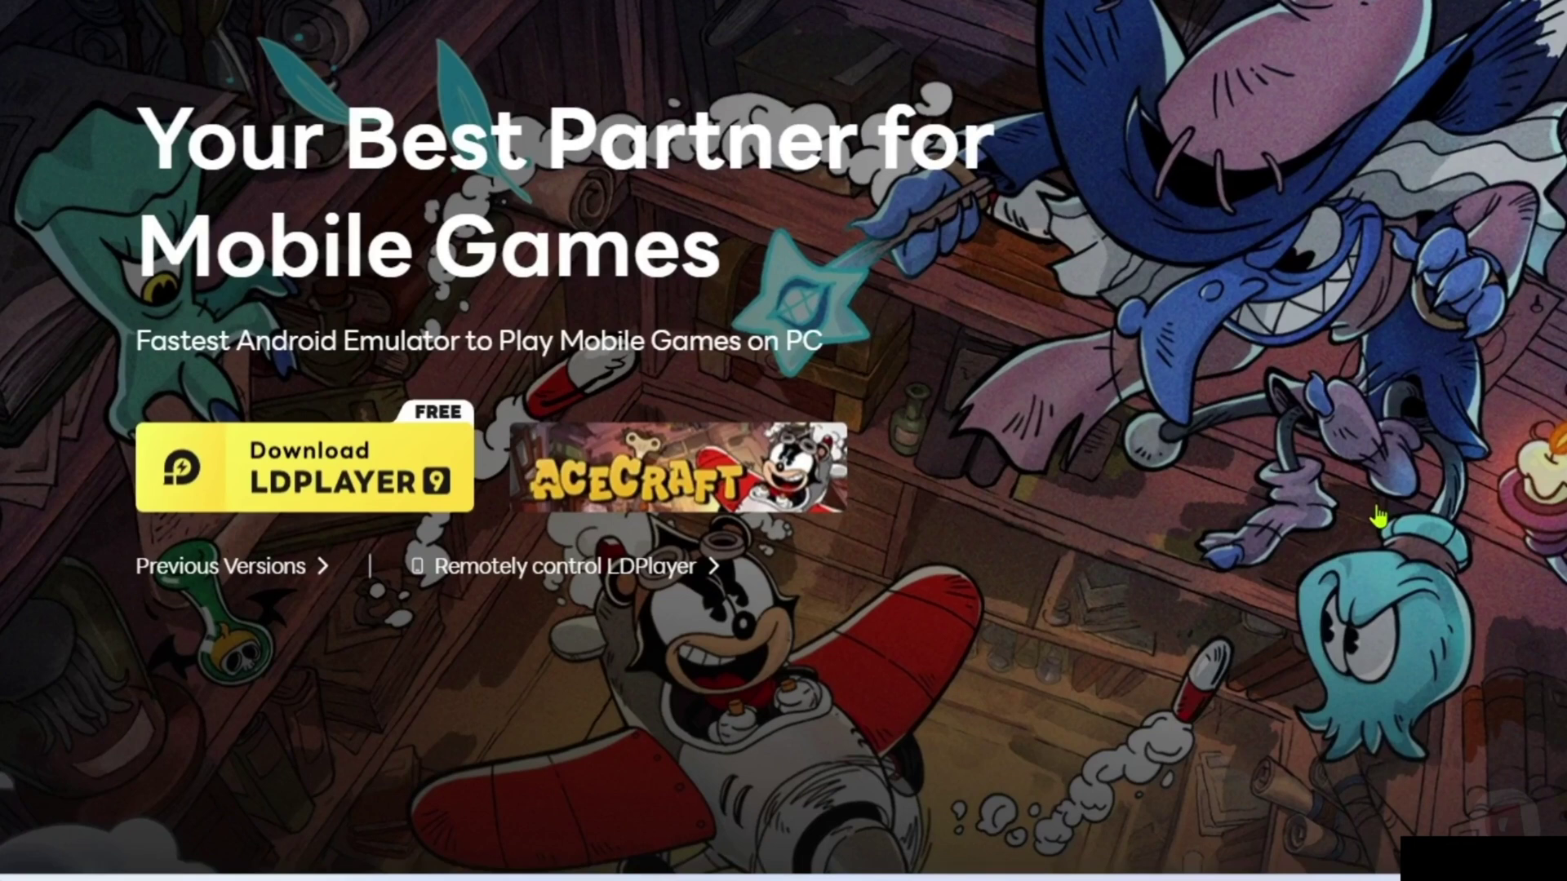
Download LDPlayer 9 and run LDPlayer9_ens_1001_ld.exe from recent downloads.
click(315, 493)
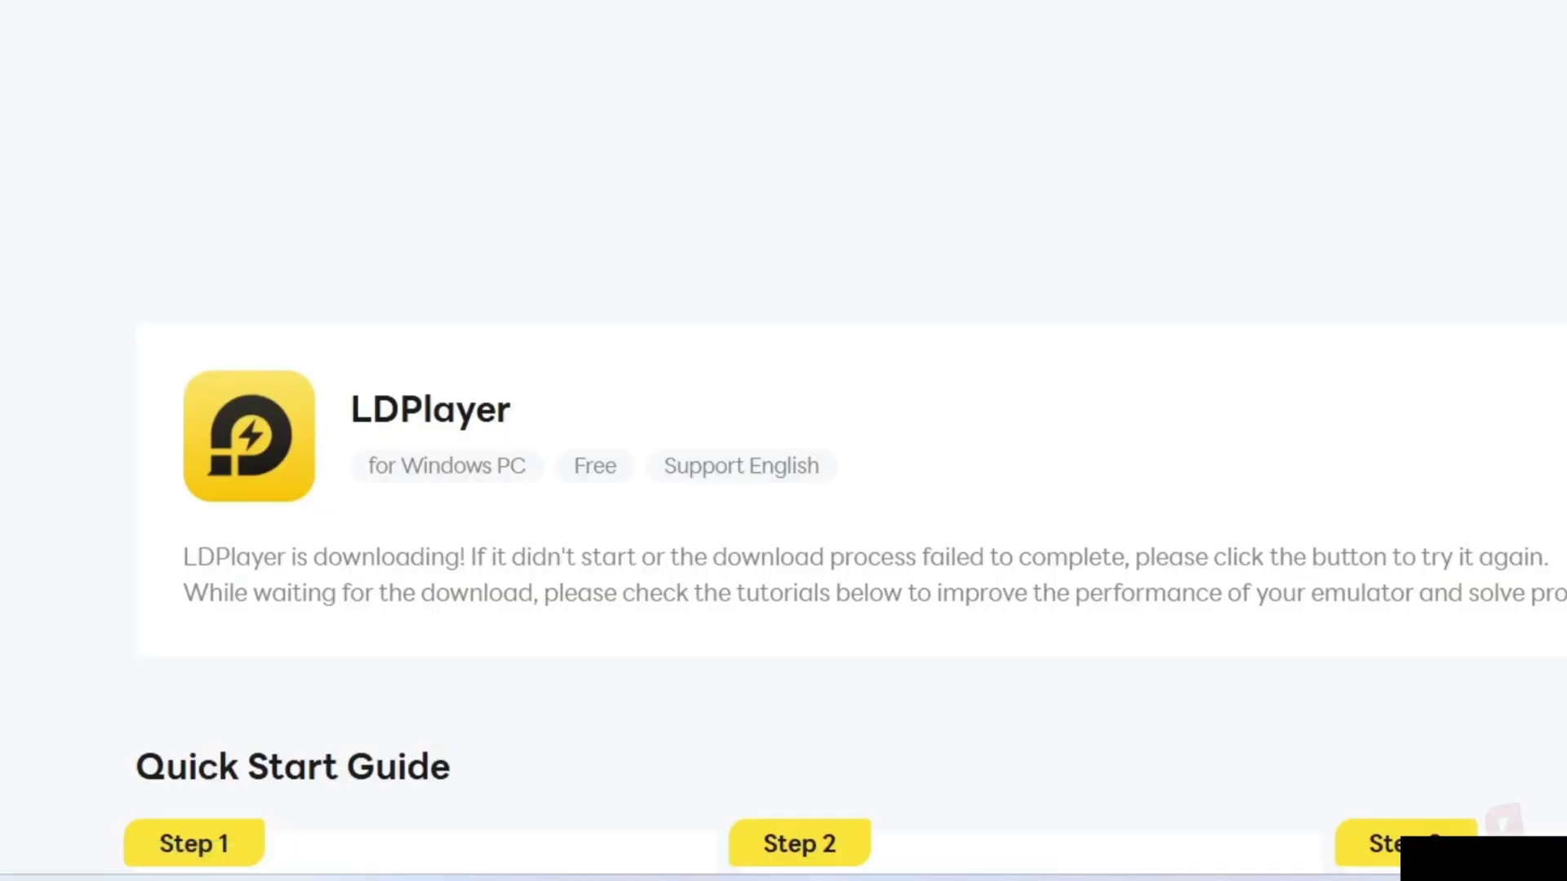
click(1470, 65)
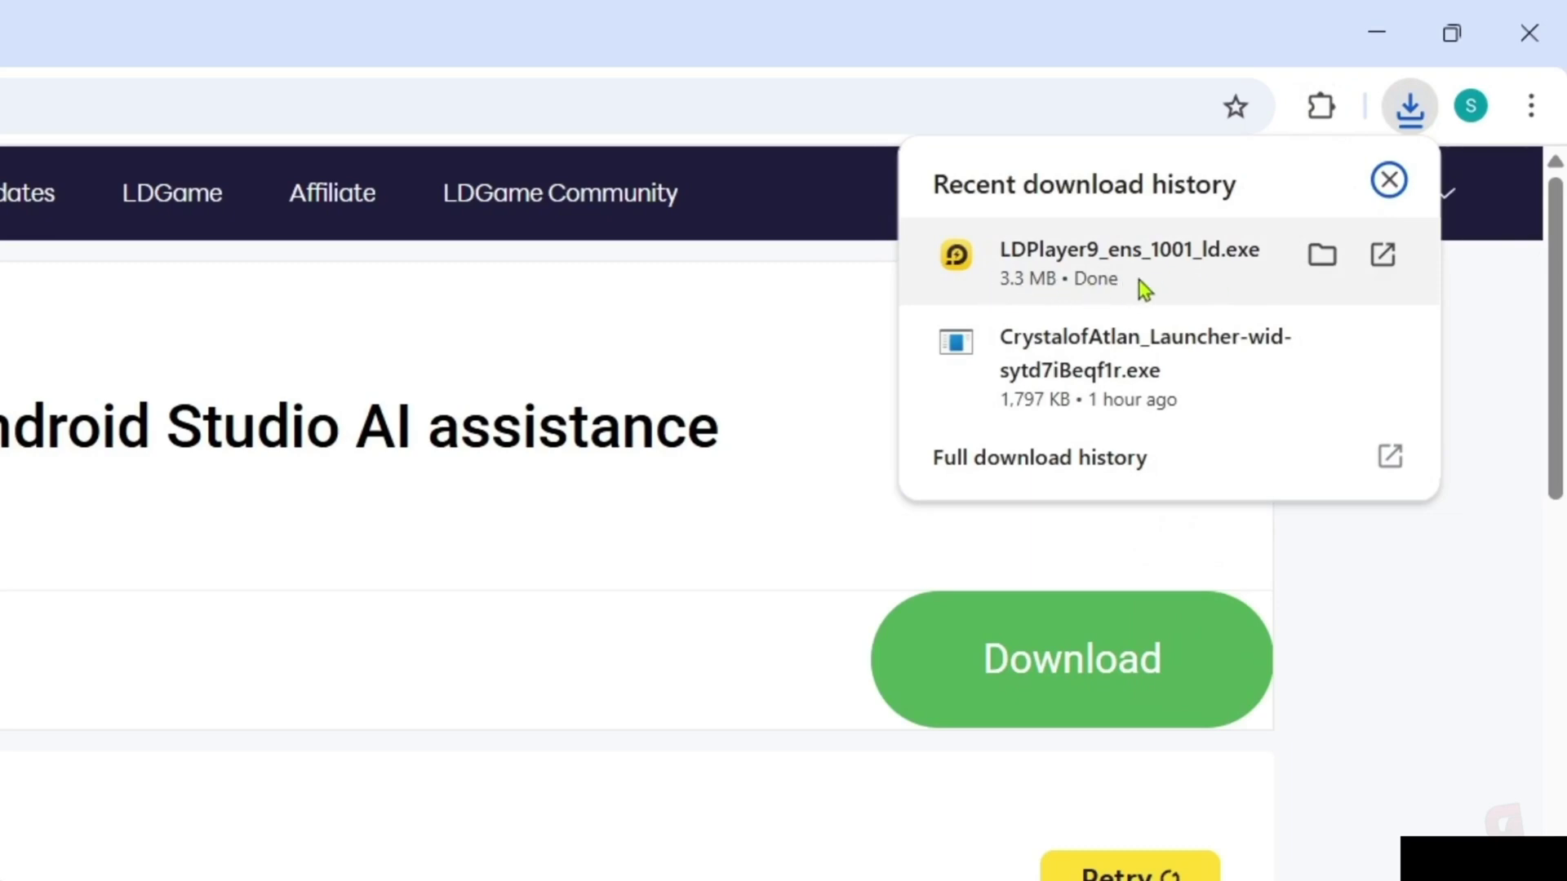
click(1158, 267)
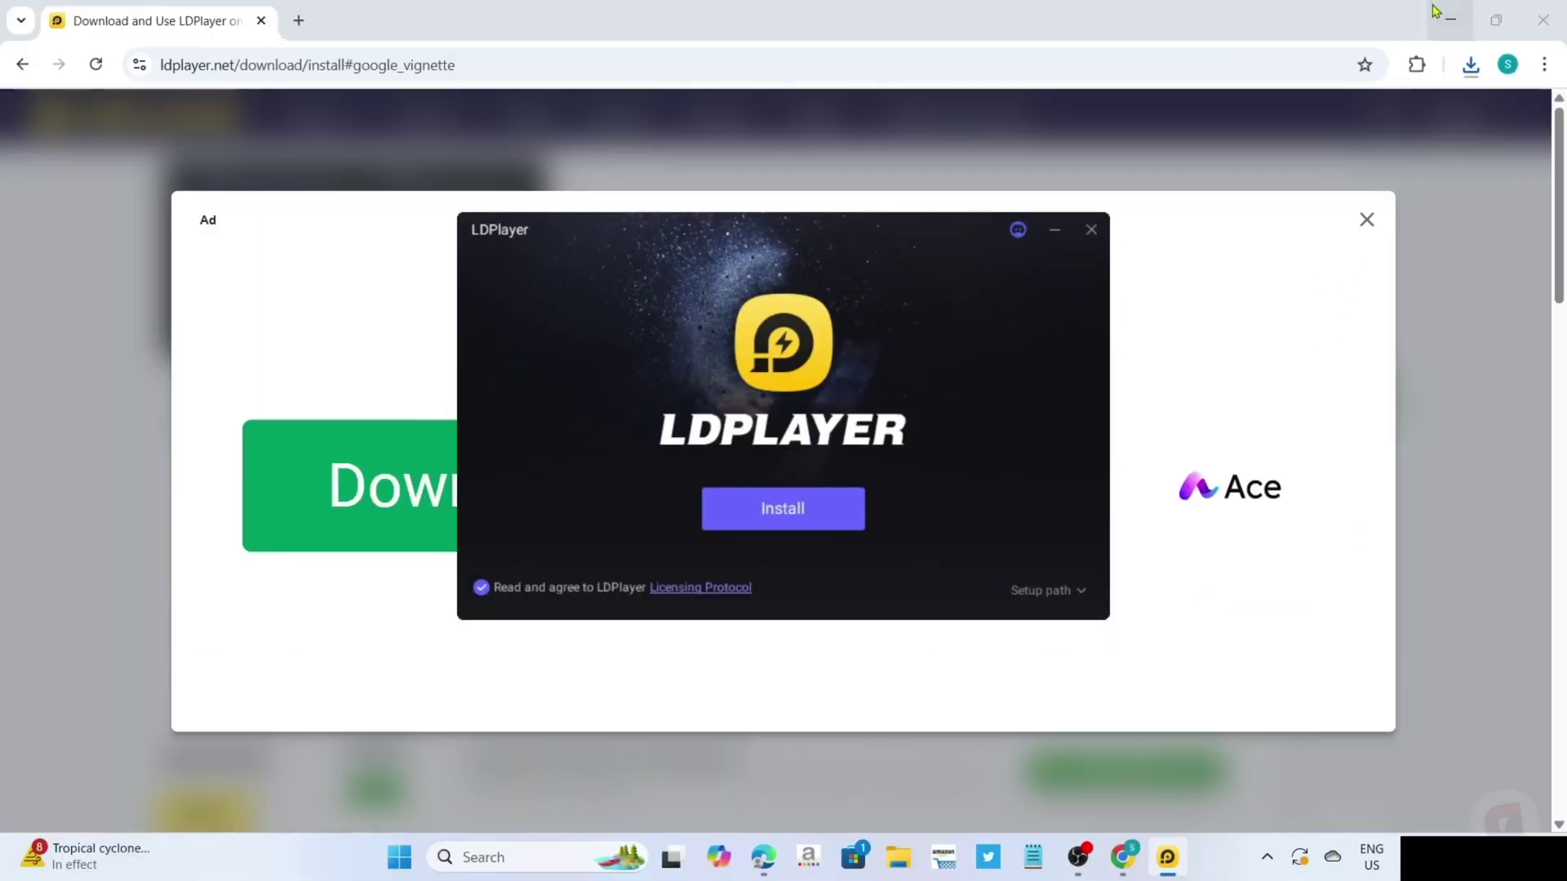
Dismiss the ad, minimize Chrome, and install LDPlayer from its installer window.
click(1495, 20)
click(1400, 123)
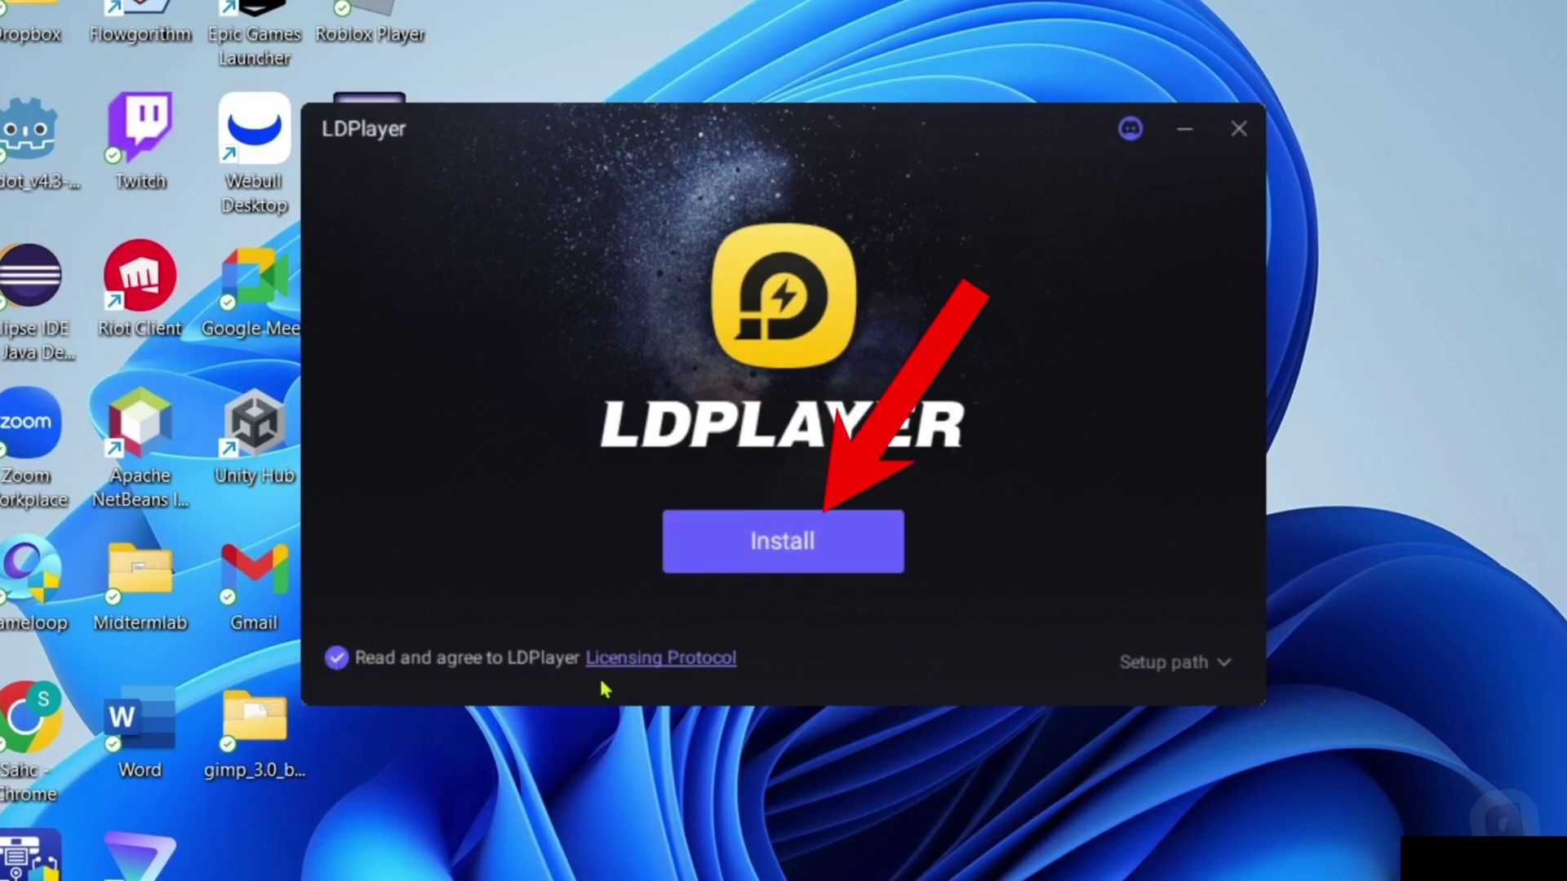
click(776, 567)
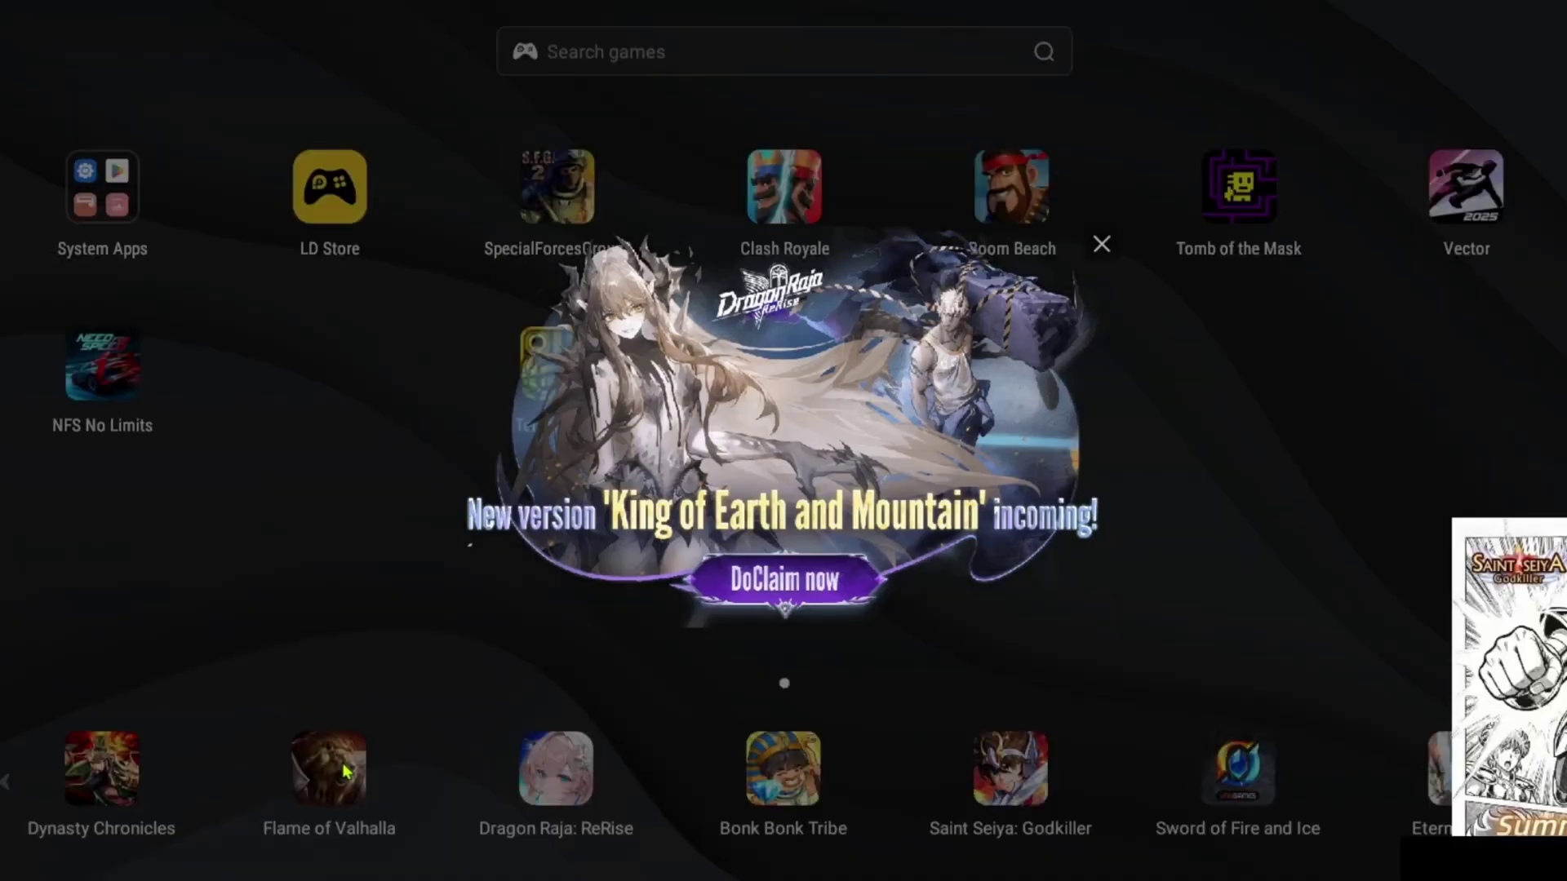
Close the Dragon Raja promotion and search the game store for Asphalt 8.
click(343, 771)
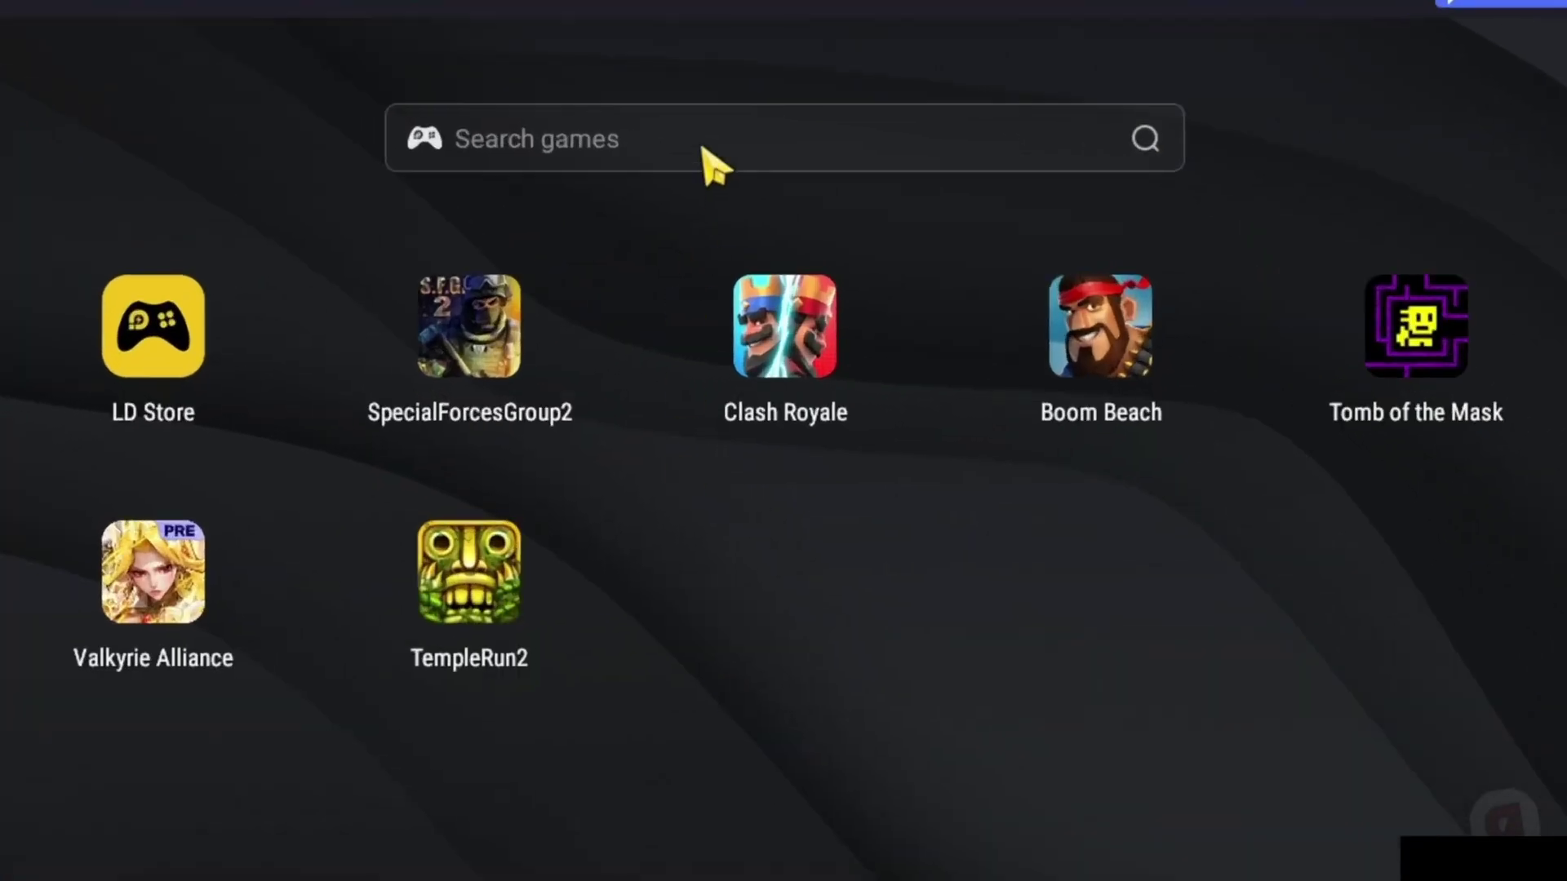
click(708, 160)
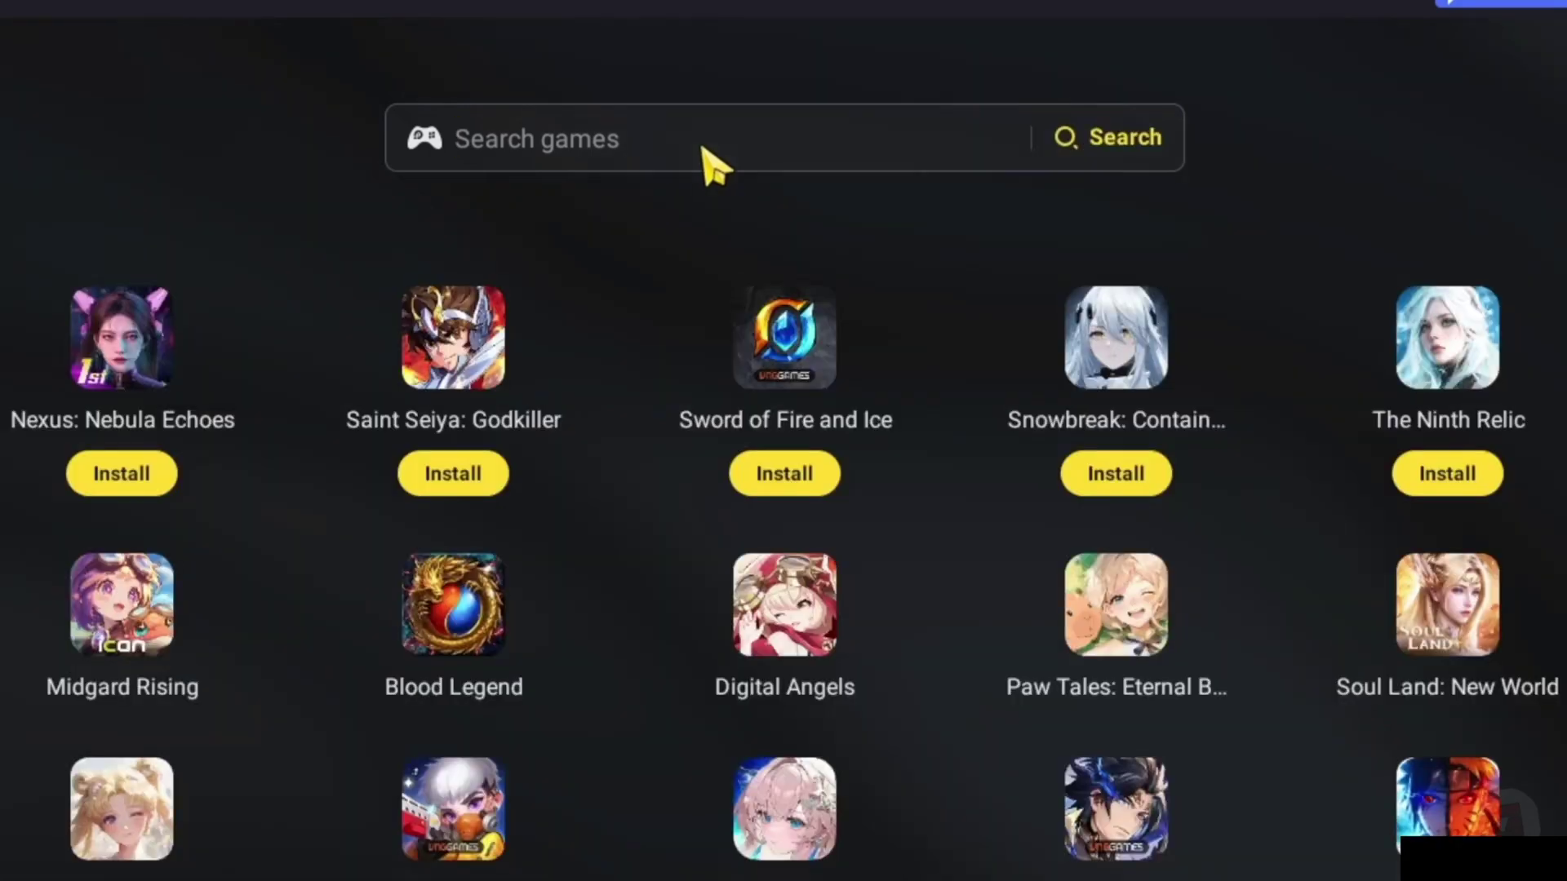
text(asphalt 8)
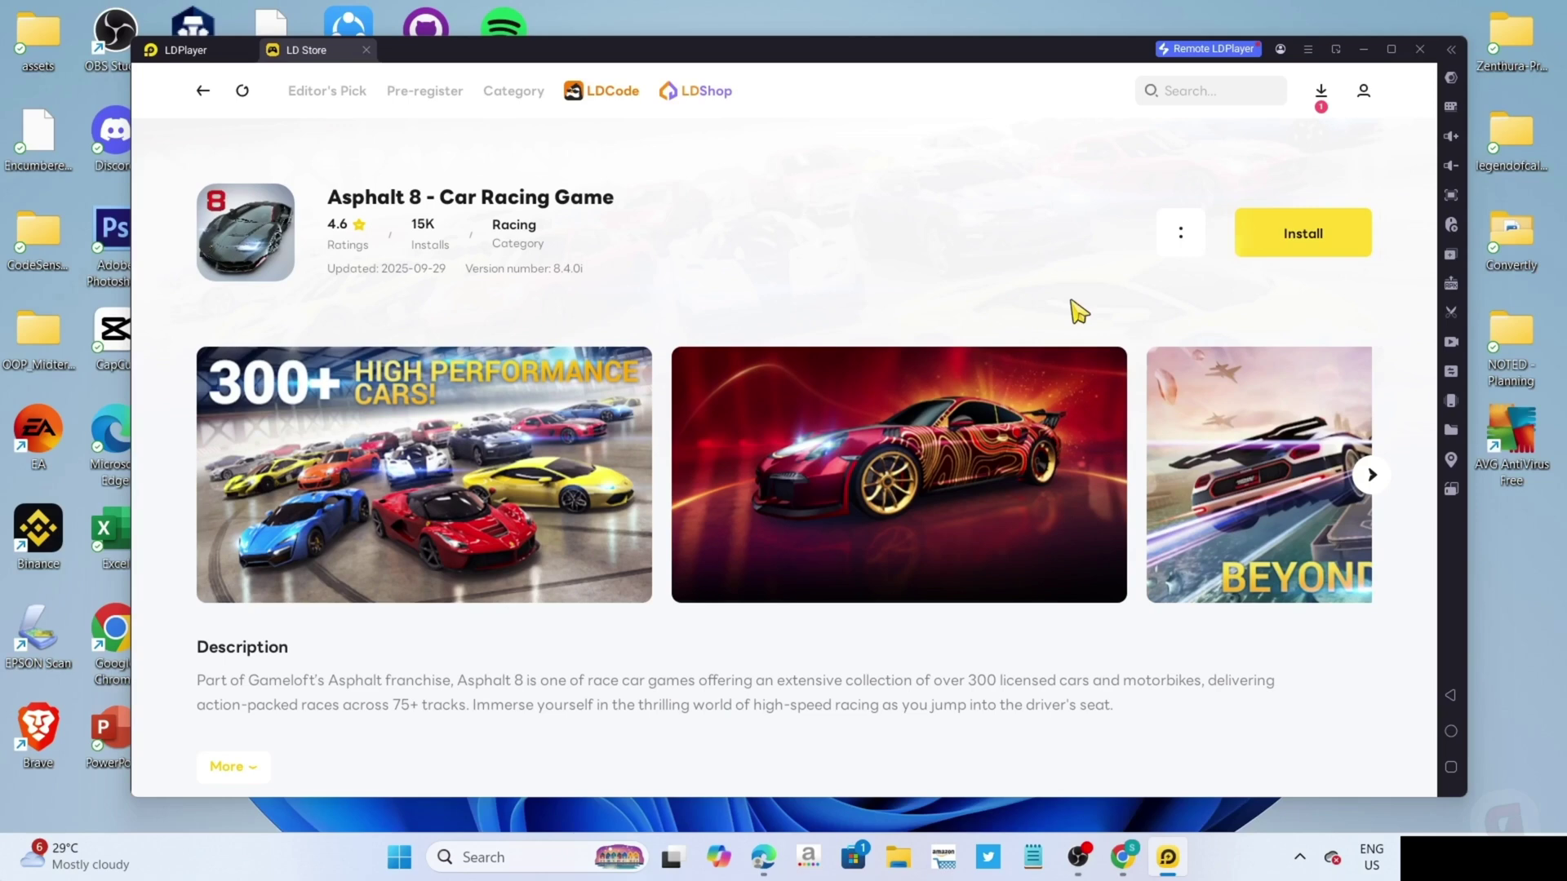
Install Asphalt 8 - Car Racing Game through Google Play from its LD Store page.
click(1302, 237)
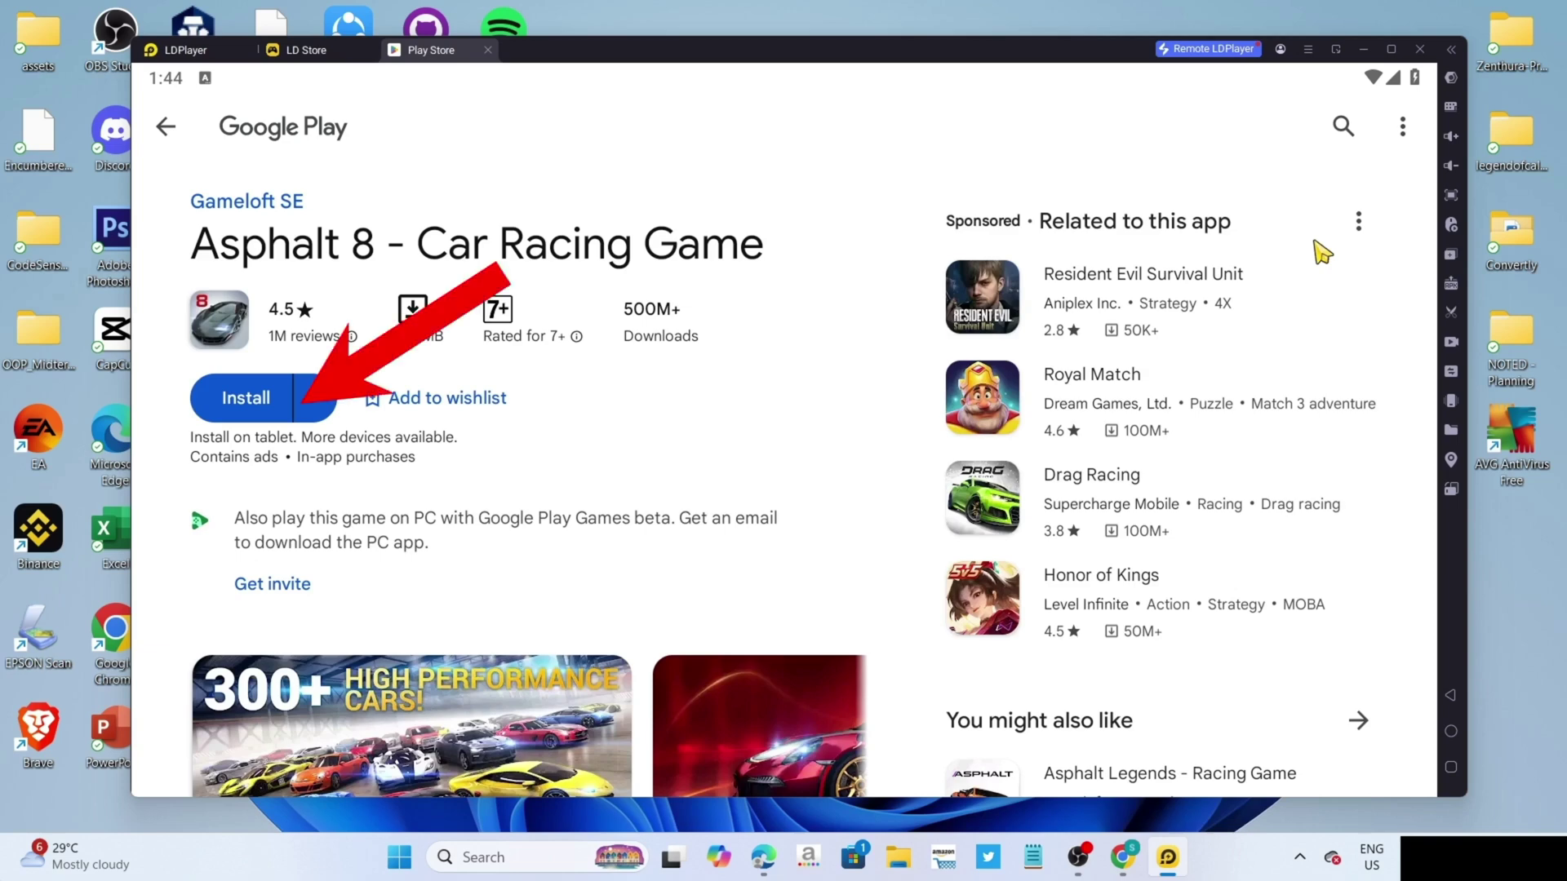
click(242, 410)
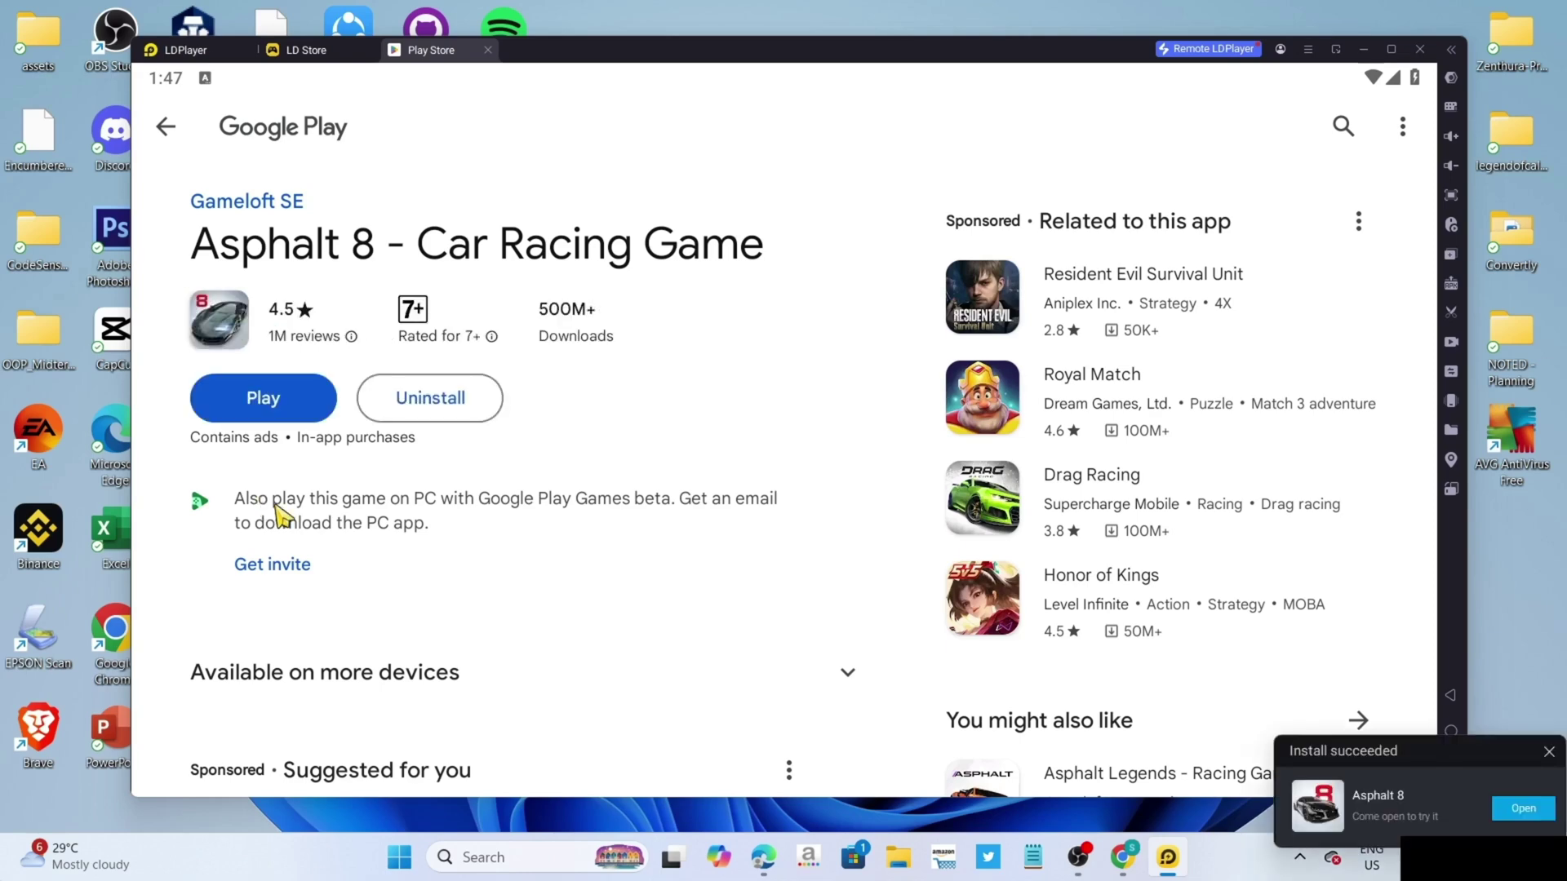
Launch Asphalt 8 from the LDPlayer home screen.
click(185, 49)
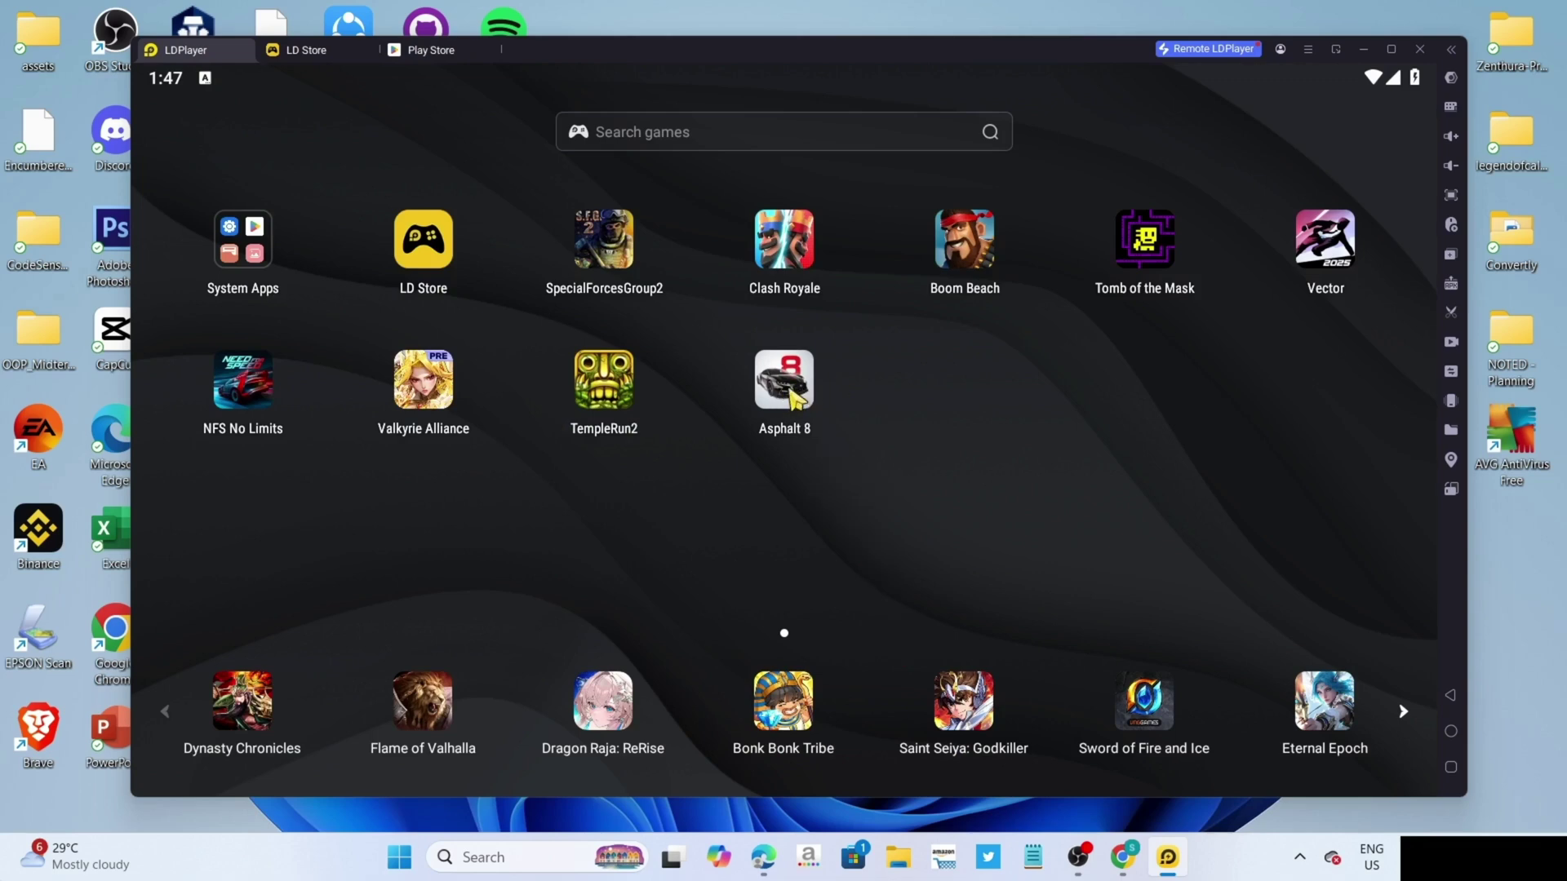
click(790, 388)
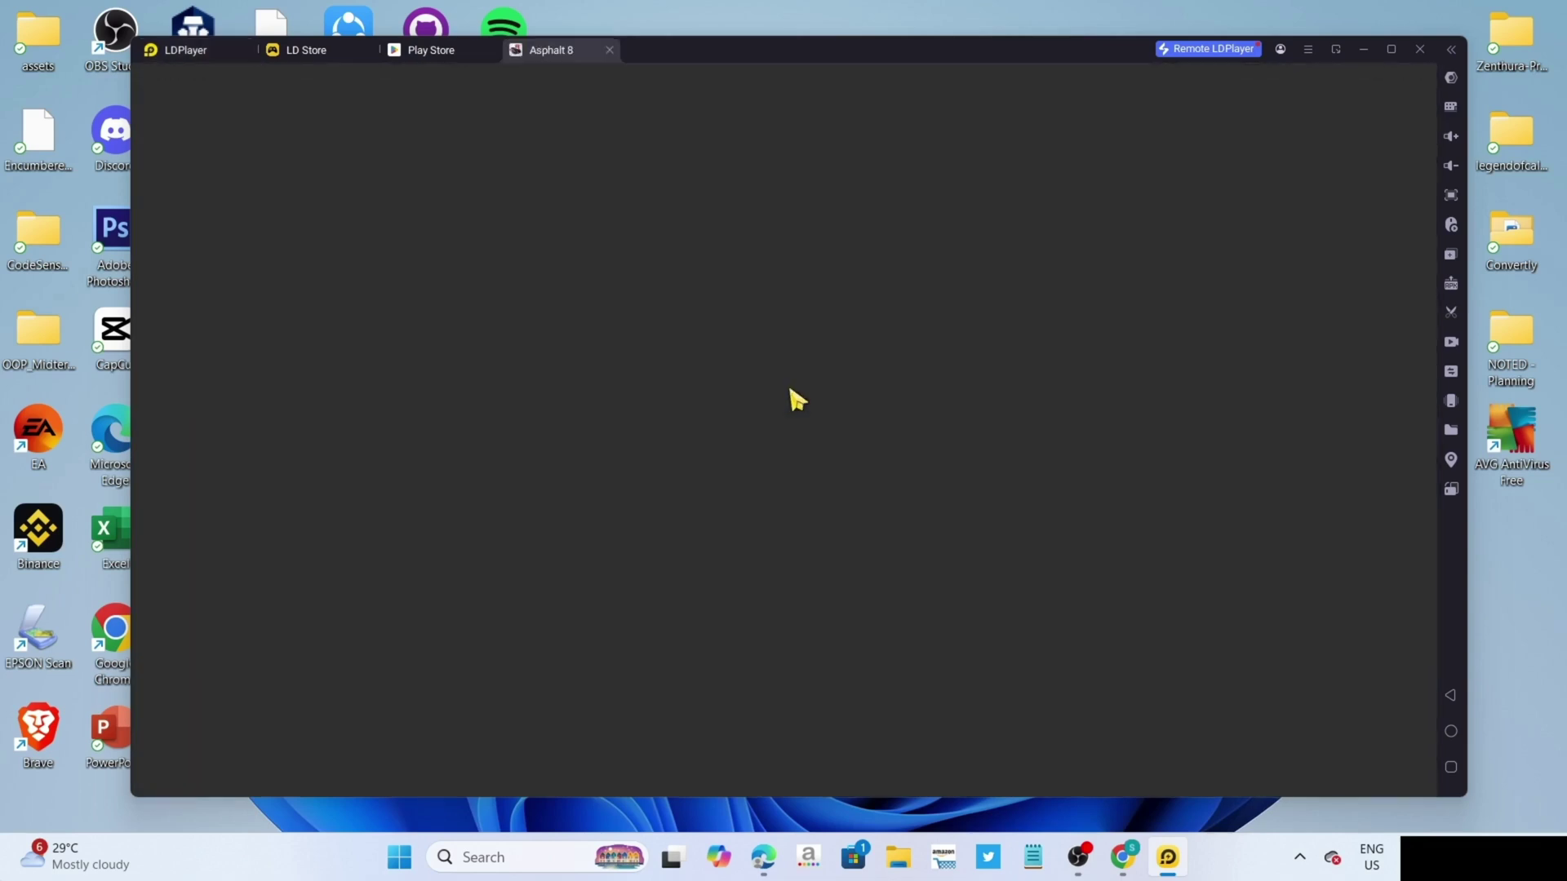